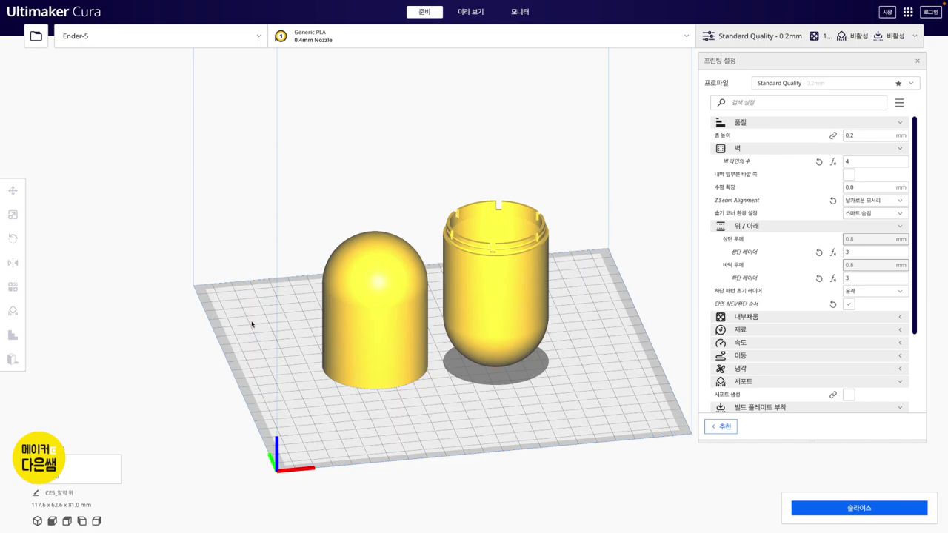
- Select the dome cap and nudge it slightly on the build plate
mouse_move(460, 348)
right_mouse_down()
mouse_move(414, 376)
mouse_move(372, 376)
mouse_move(423, 314)
mouse_move(461, 328)
mouse_move(461, 391)
mouse_move(440, 386)
right_mouse_up()
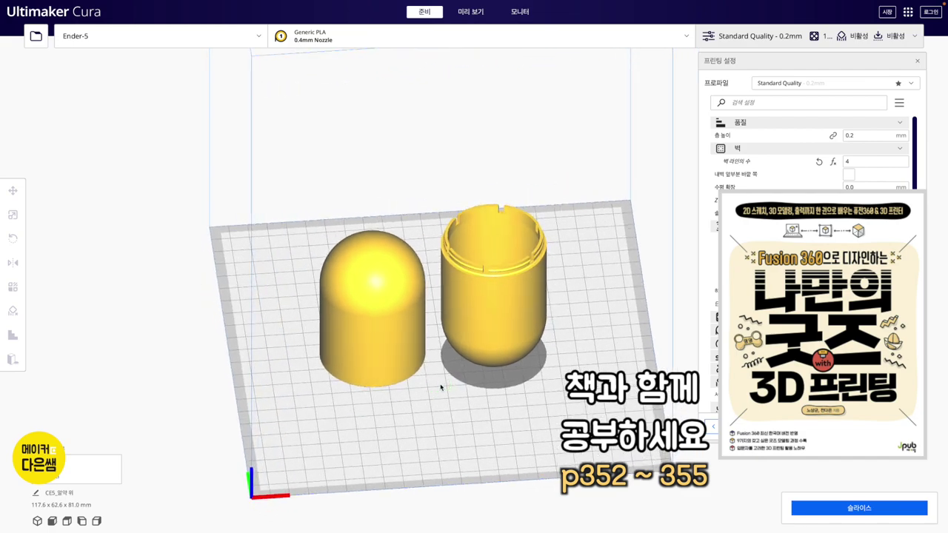
left_click(376, 334)
left_click(445, 337)
left_click(354, 333)
left_click_drag(400, 353, 379, 362)
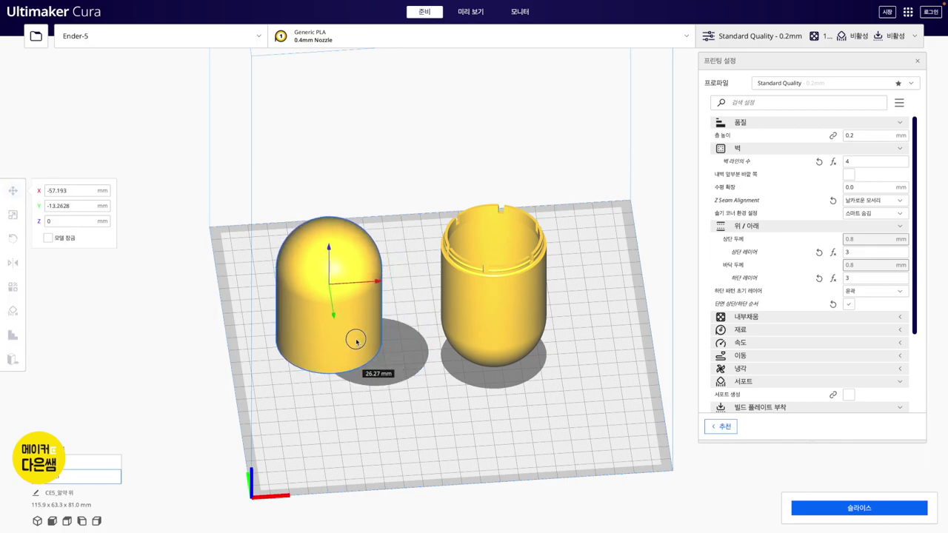
- Drag the slotted body off the plate to the left, then move the dome cap to centre
left_click(509, 330)
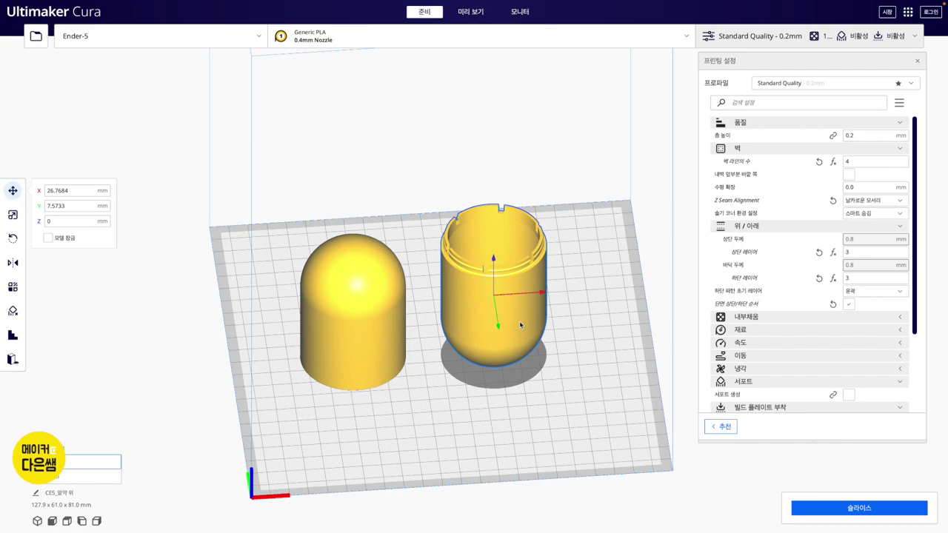
left_click_drag(519, 324, 183, 362)
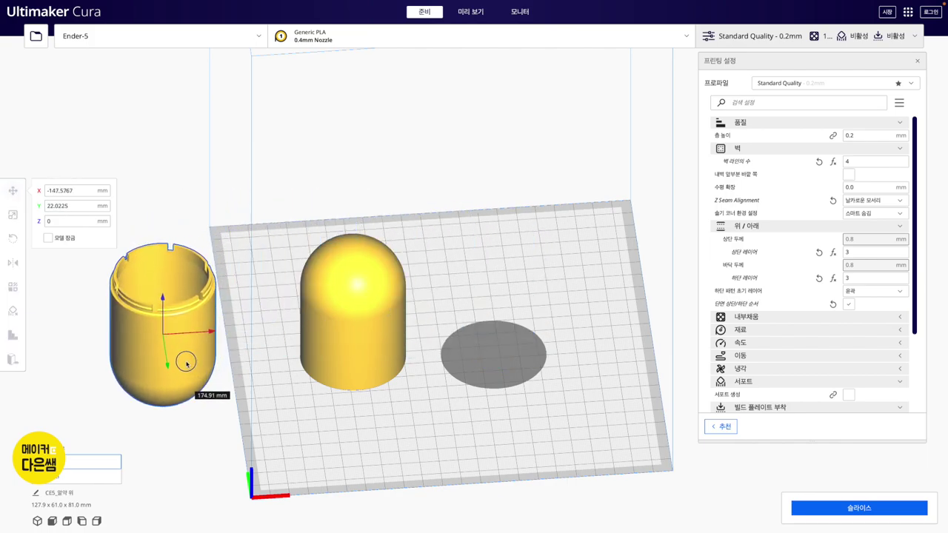
left_click(422, 383)
left_click(370, 342)
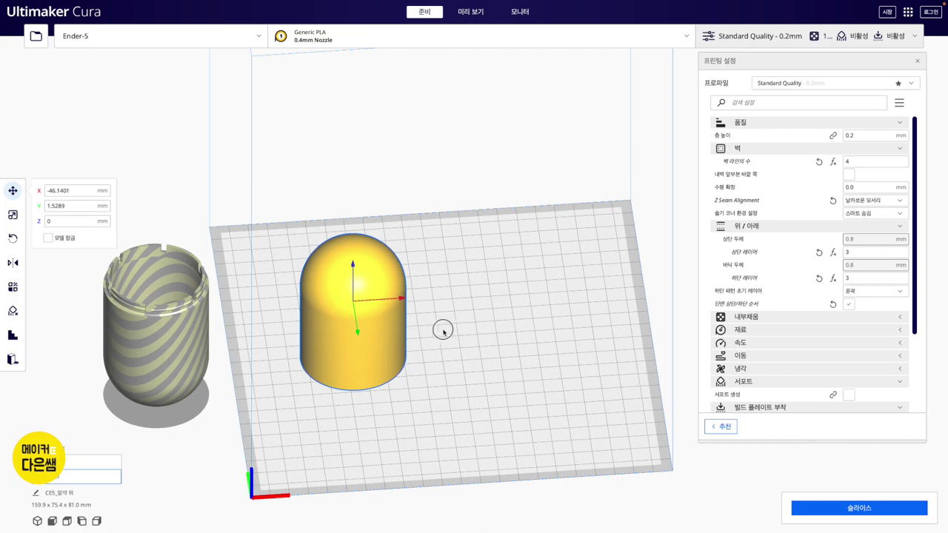
left_click_drag(374, 330, 452, 317)
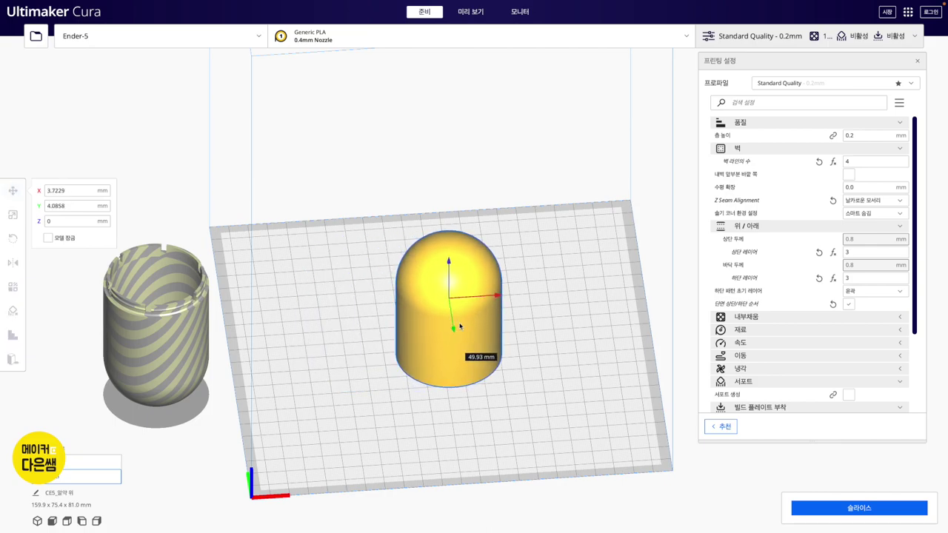
left_click(560, 361)
mouse_move(560, 361)
right_mouse_down()
mouse_move(511, 344)
mouse_move(487, 303)
mouse_move(524, 242)
mouse_move(514, 322)
mouse_move(528, 367)
right_mouse_up()
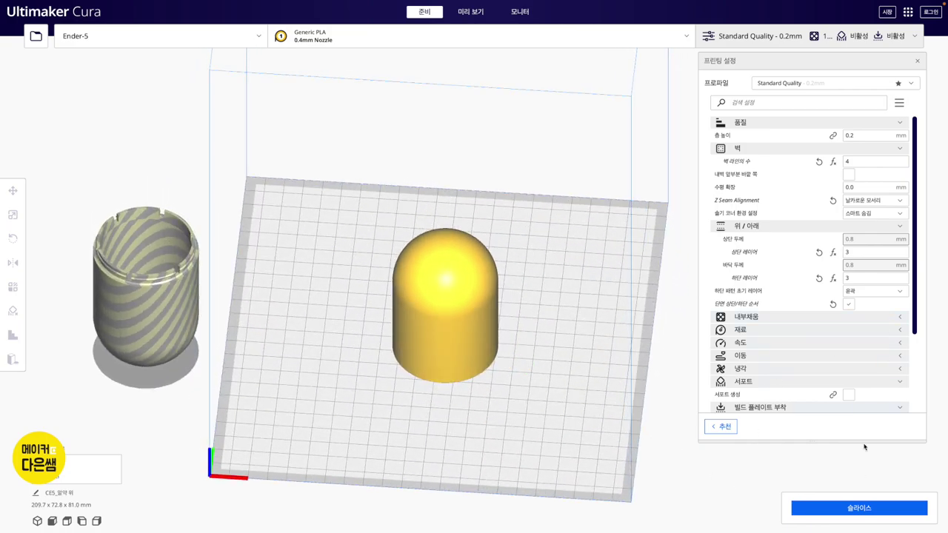
- Slice the dome cap and show only its first layer in Preview, viewed from above
left_click(841, 512)
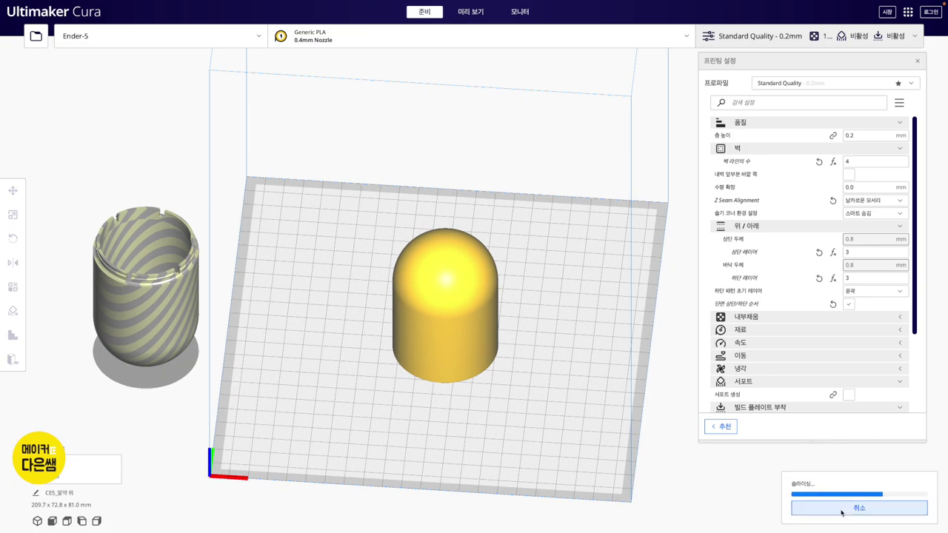
left_click(477, 13)
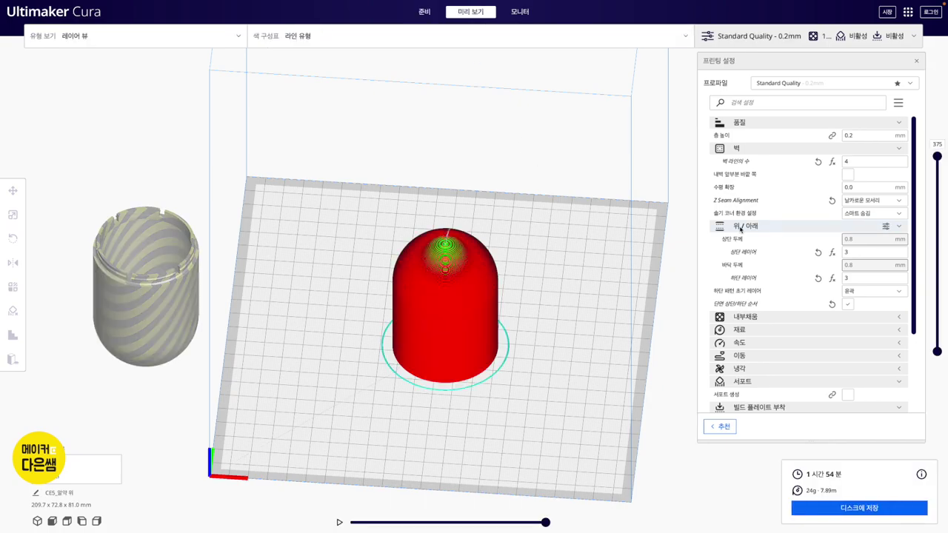
left_click_drag(935, 209, 928, 384)
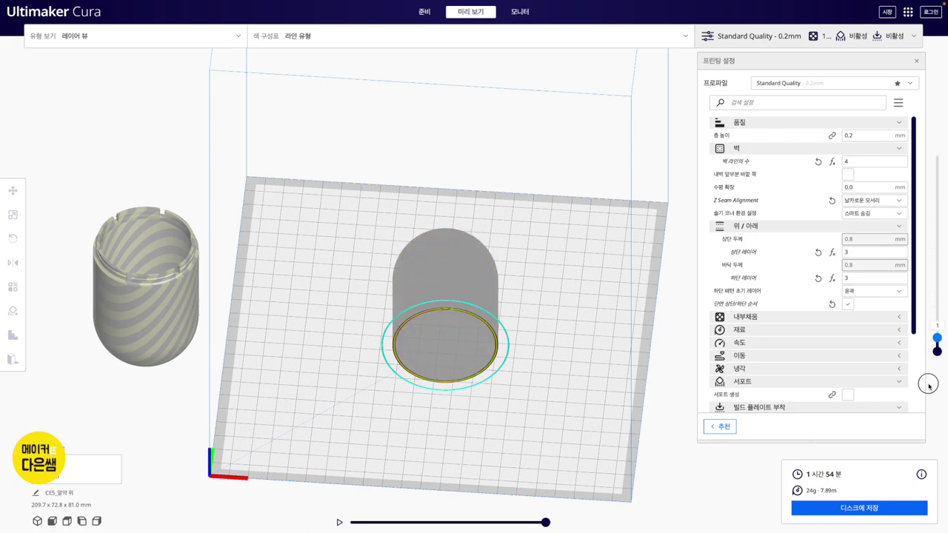
scroll(541, 338, "up", 1)
scroll(542, 339, "up", 3)
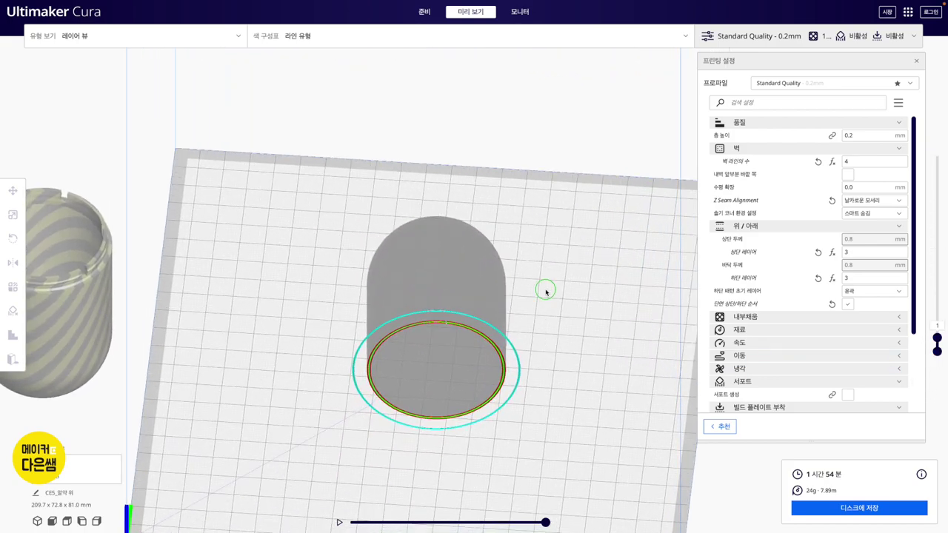
right_click_drag(545, 290, 548, 326)
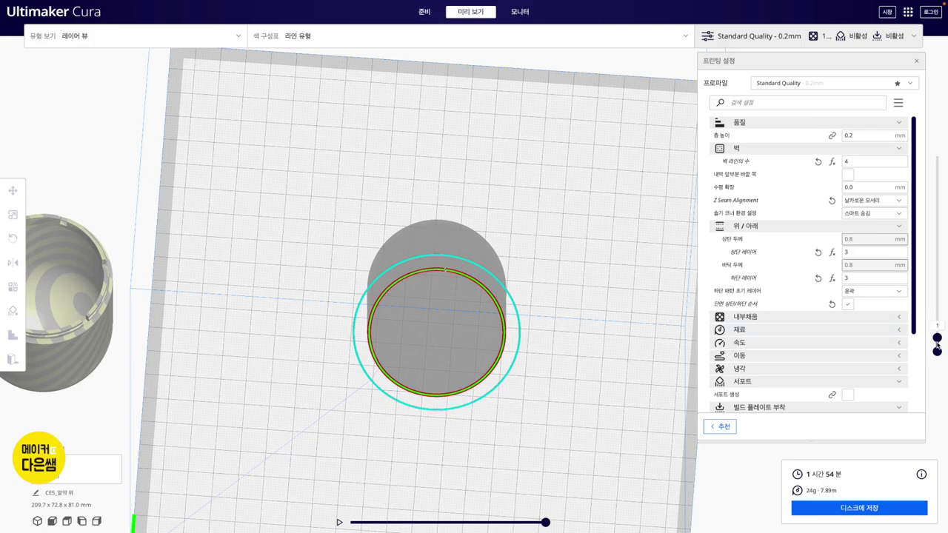
- Raise the layer slider to build up the cylinder walls while orbiting around the model
mouse_move(936, 341)
left_mouse_down()
mouse_move(928, 257)
mouse_move(936, 148)
mouse_move(936, 349)
mouse_move(925, 226)
mouse_move(936, 179)
mouse_move(937, 290)
left_mouse_up()
scroll(407, 296, "up", 2)
scroll(344, 277, "up", 1)
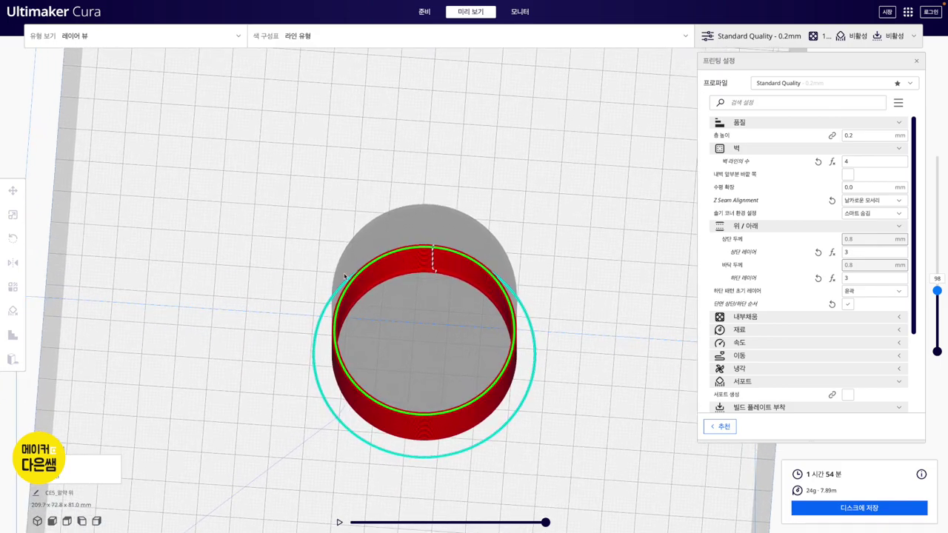
mouse_move(493, 381)
right_mouse_down()
mouse_move(563, 375)
mouse_move(480, 342)
right_mouse_up()
right_click_drag(592, 334, 553, 288)
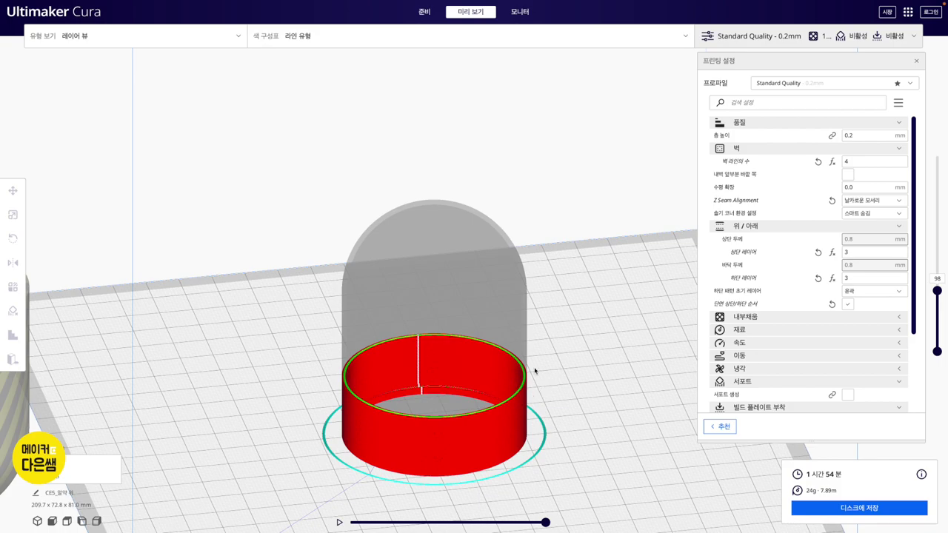
mouse_move(865, 135)
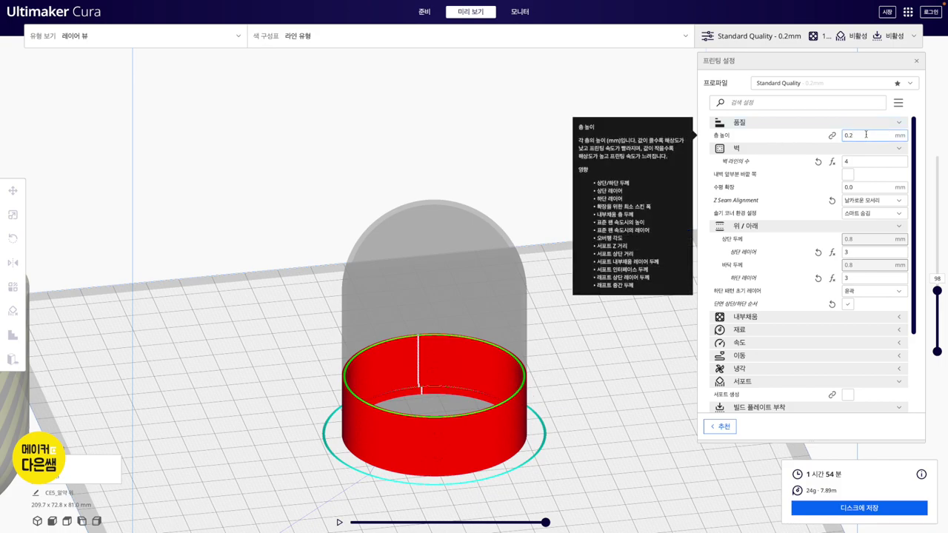
- Set layer height to 0.3 mm and Brim adhesion, then re-slice the dome cap
type("3")
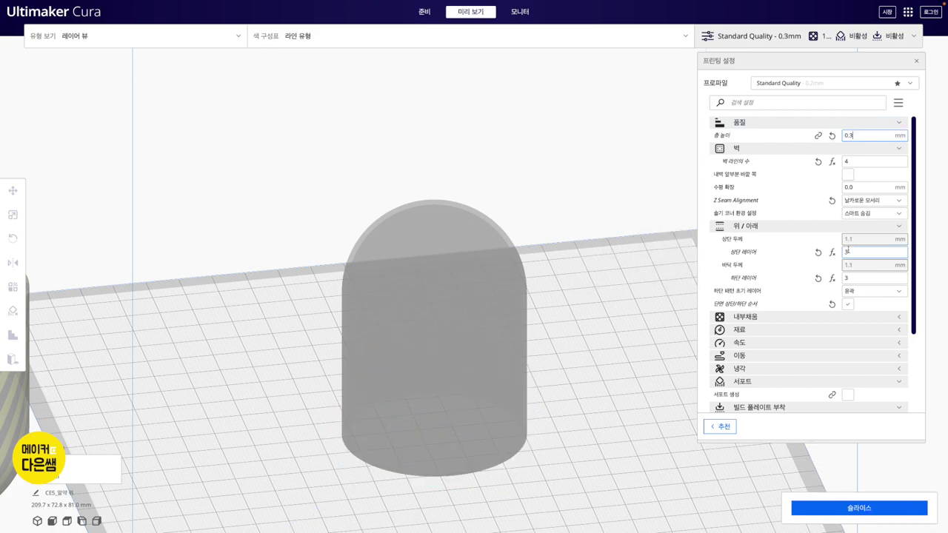
scroll(839, 305, "down", 3)
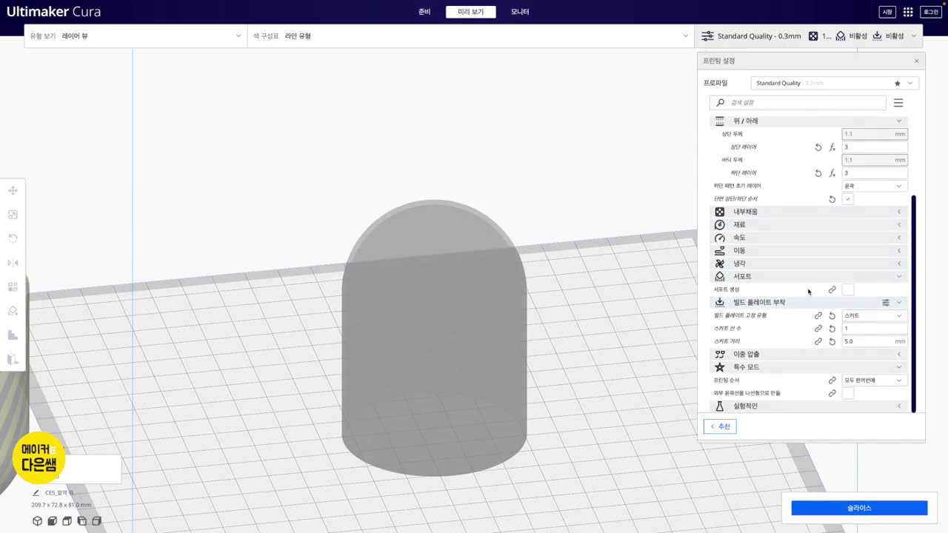
left_click(856, 317)
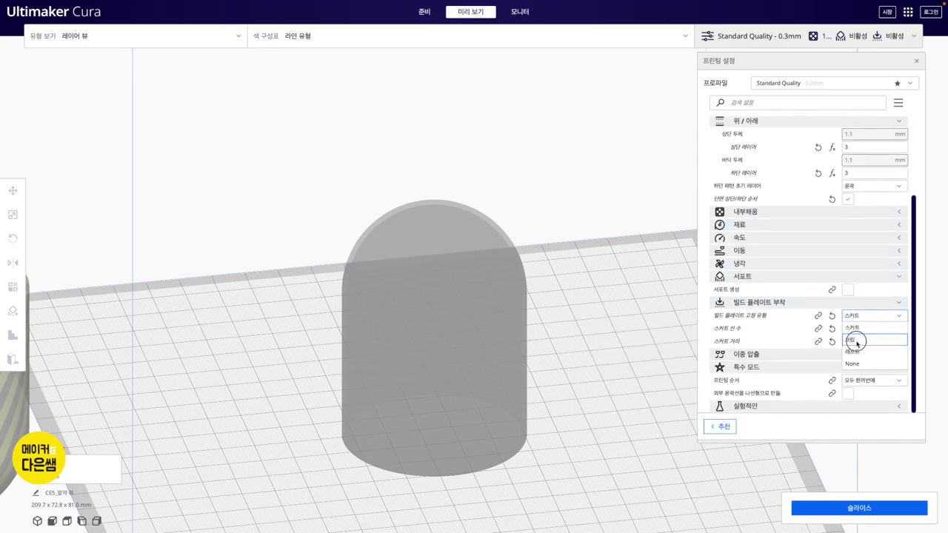
left_click(857, 340)
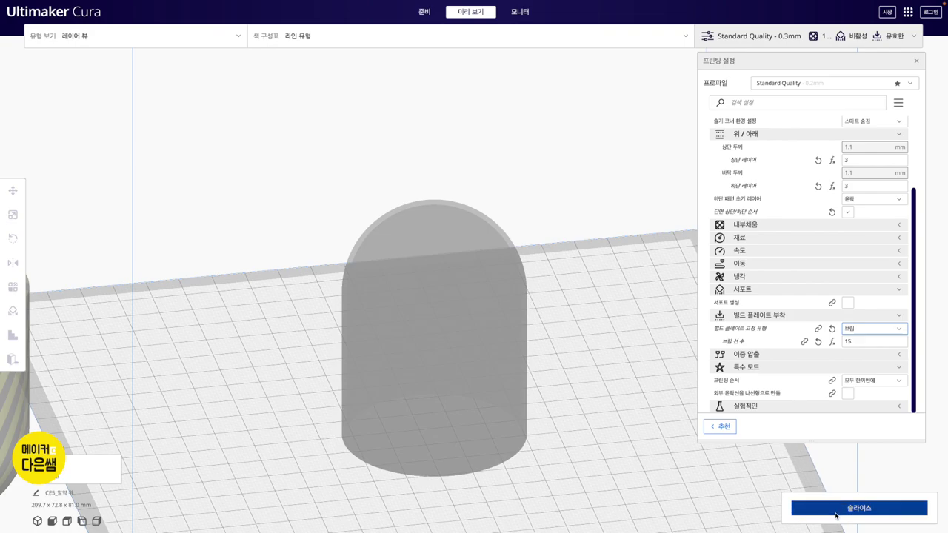
left_click(859, 508)
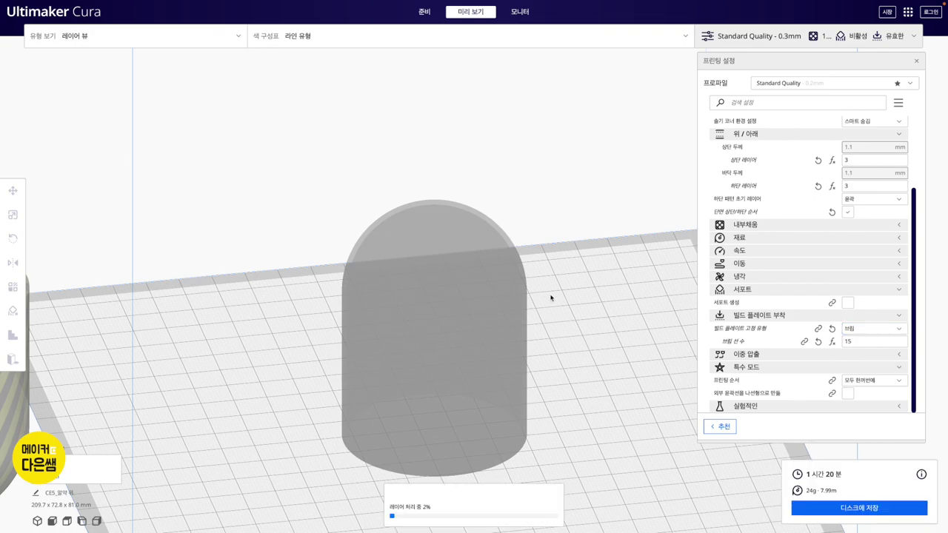
right_click_drag(579, 168, 570, 200)
- Limit the preview to layers up to 91 and orbit around the dome cap
mouse_move(936, 157)
left_mouse_down()
mouse_move(915, 275)
mouse_move(936, 155)
mouse_move(926, 282)
left_mouse_up()
right_click_drag(546, 328, 387, 299)
right_click_drag(584, 335, 396, 326)
right_click_drag(530, 336, 427, 314)
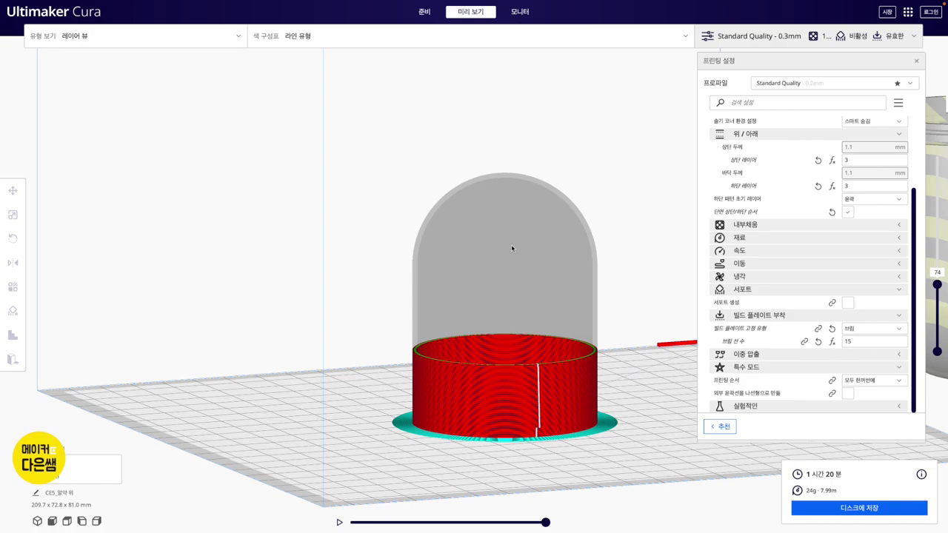
- Scrub the layers up to the full dome in close-up, then return to the Prepare stage
mouse_move(937, 283)
left_mouse_down()
mouse_move(940, 141)
mouse_move(936, 315)
left_mouse_up()
mouse_move(414, 310)
right_mouse_down()
mouse_move(634, 331)
mouse_move(501, 339)
right_mouse_up()
scroll(533, 337, "up", 3)
right_click_drag(566, 335, 570, 311)
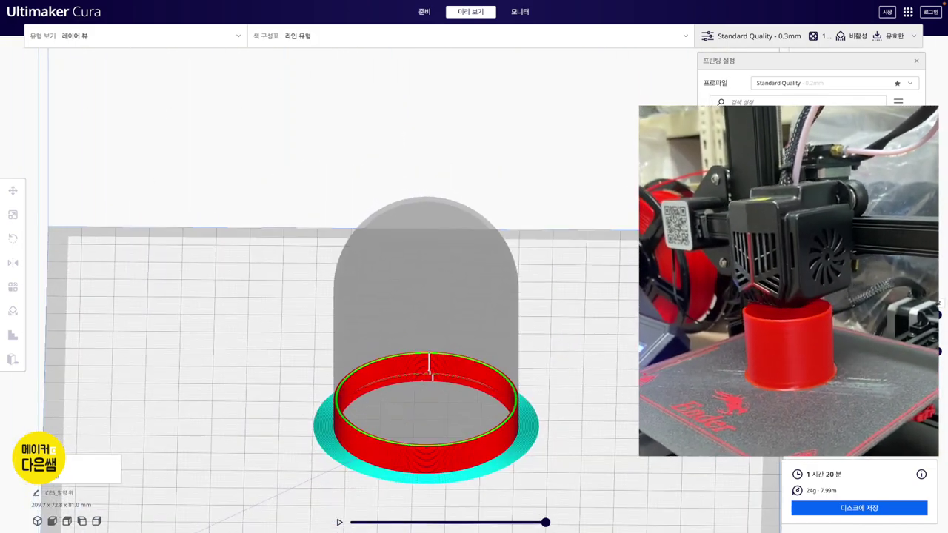
left_click_drag(939, 317, 939, 145)
scroll(561, 247, "down", 2)
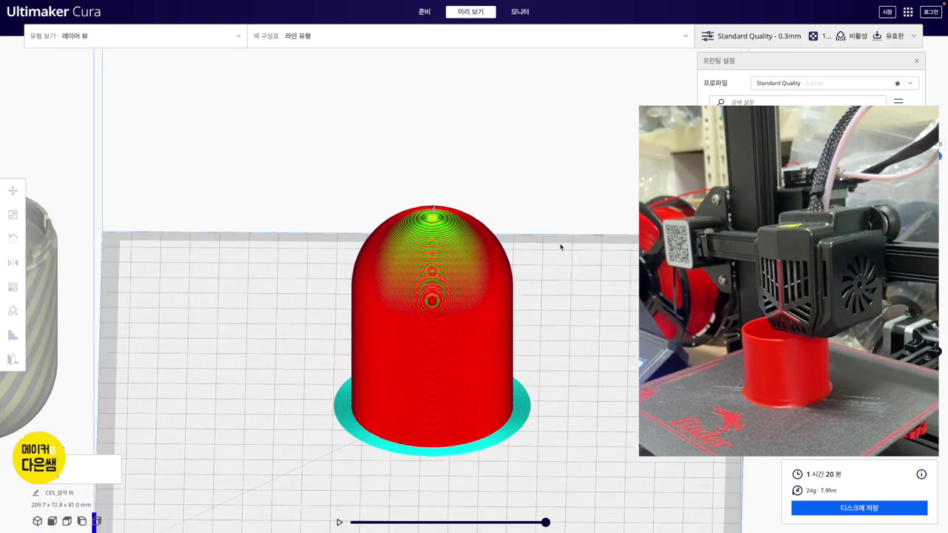
scroll(560, 247, "down", 3)
left_click(422, 12)
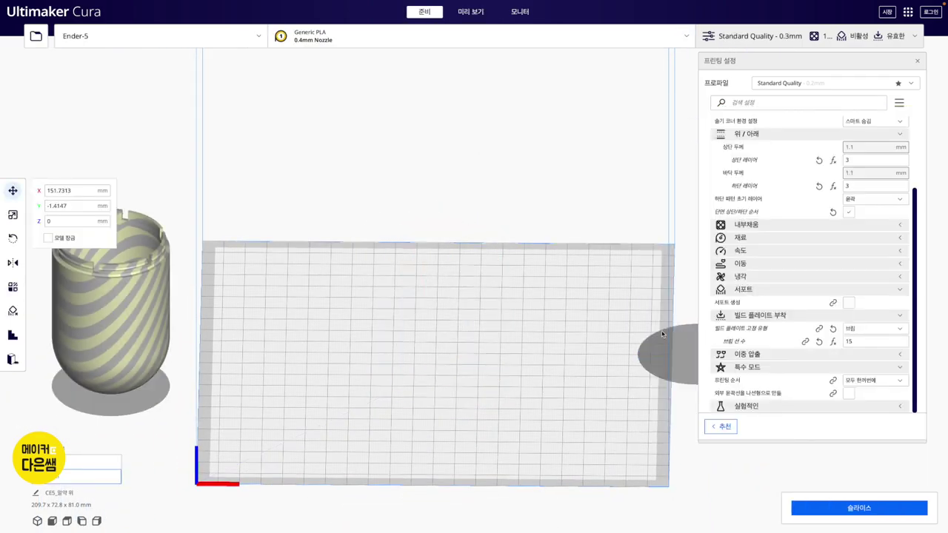
- Drag the slotted body from the left onto the build plate centre
mouse_move(134, 299)
left_mouse_down()
mouse_move(434, 313)
mouse_move(482, 299)
left_mouse_up()
left_click(557, 291)
mouse_move(511, 309)
right_mouse_down()
mouse_move(525, 275)
mouse_move(514, 271)
right_mouse_up()
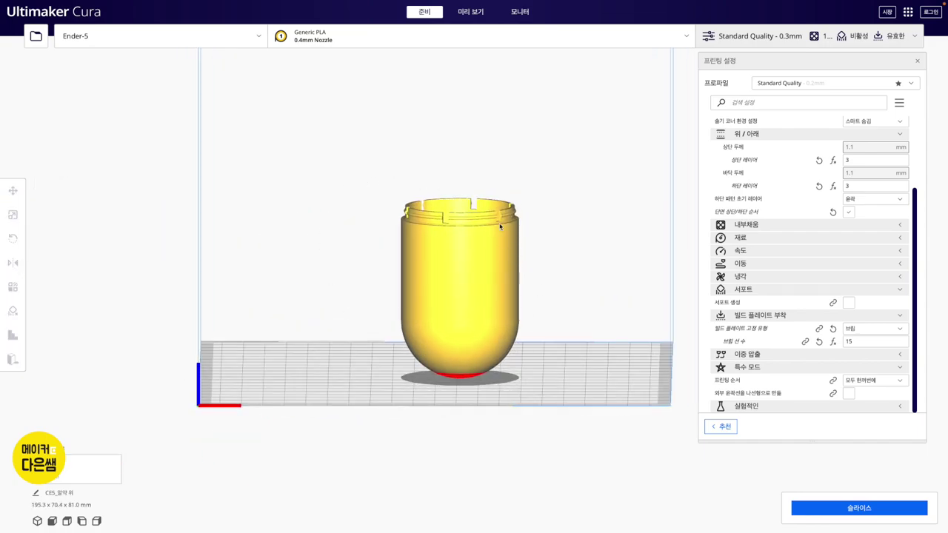
- Rotate the slotted body 180° so its slotted rim rests on the plate
left_click(461, 270)
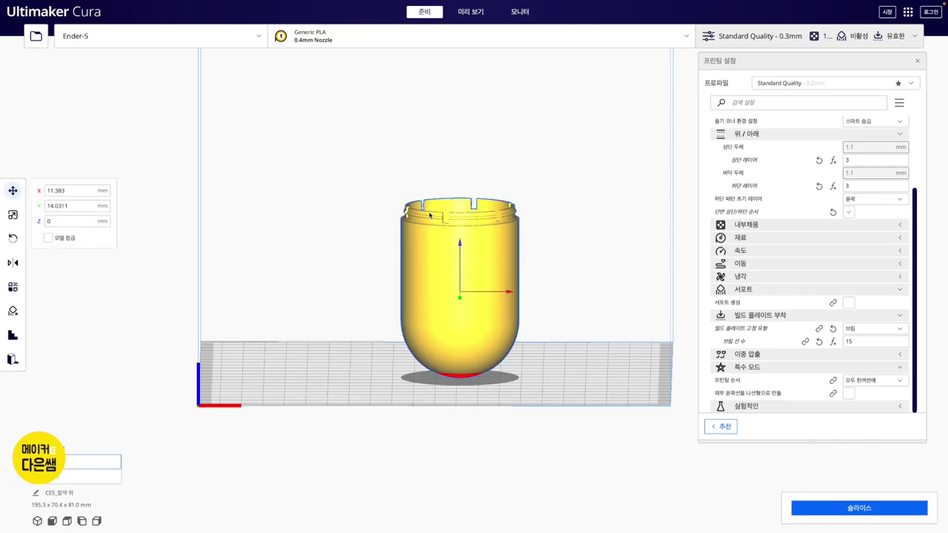
left_click(12, 238)
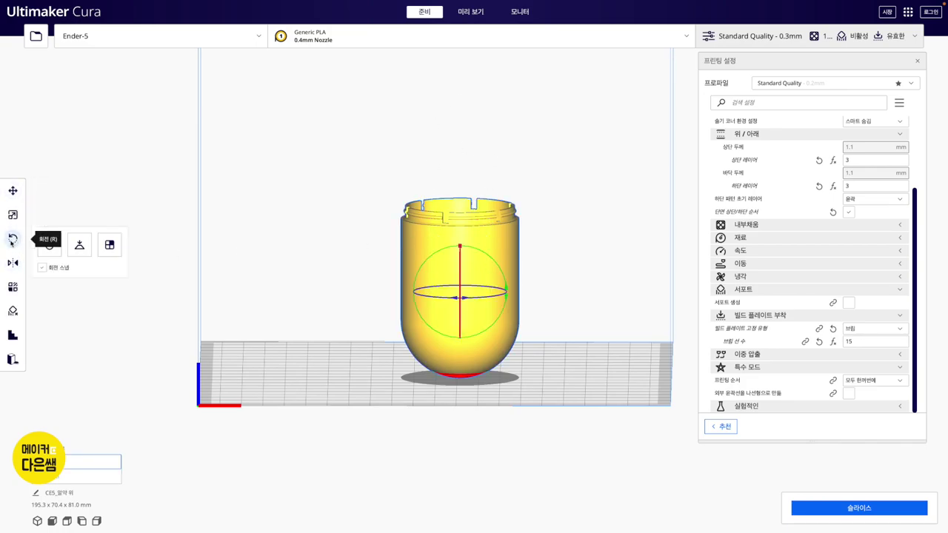
left_click_drag(504, 284, 403, 316)
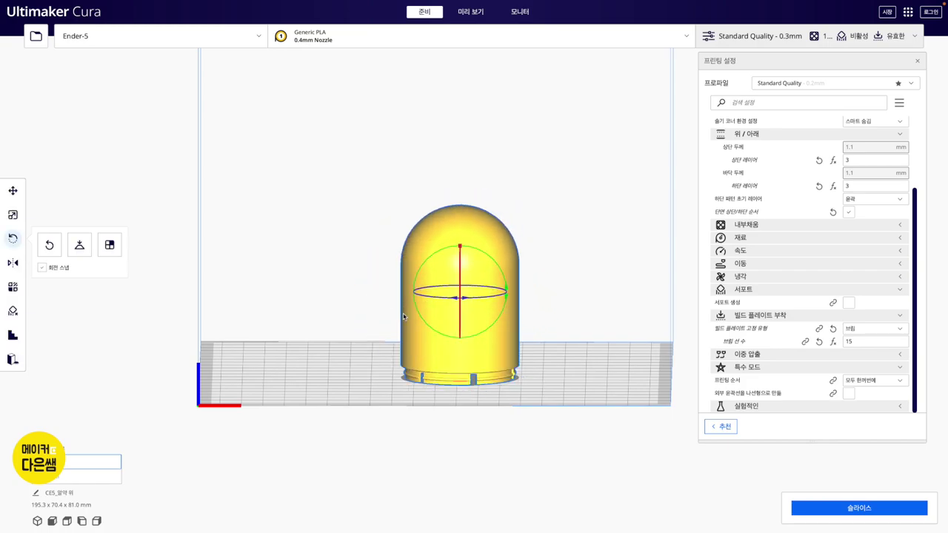
left_click(13, 191)
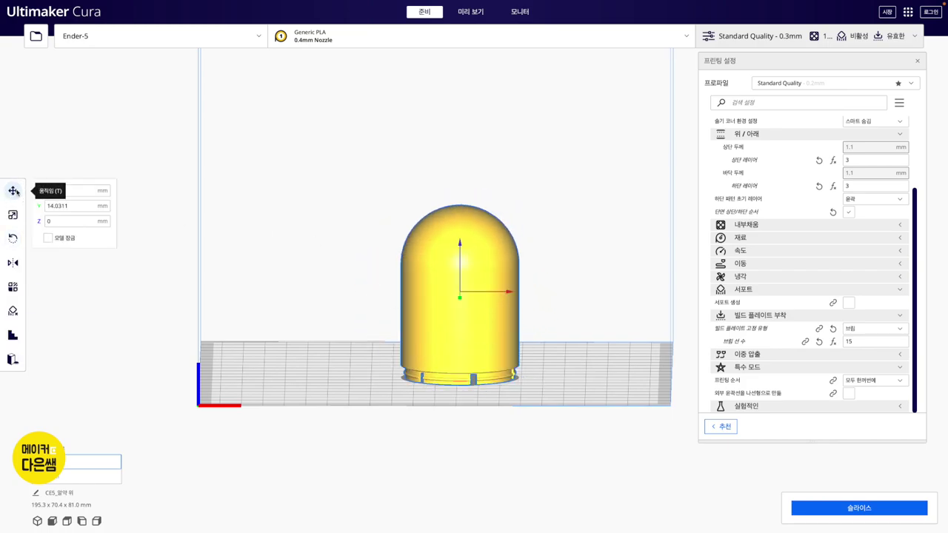
mouse_move(364, 161)
right_mouse_down()
mouse_move(333, 206)
mouse_move(380, 91)
mouse_move(336, 212)
right_mouse_up()
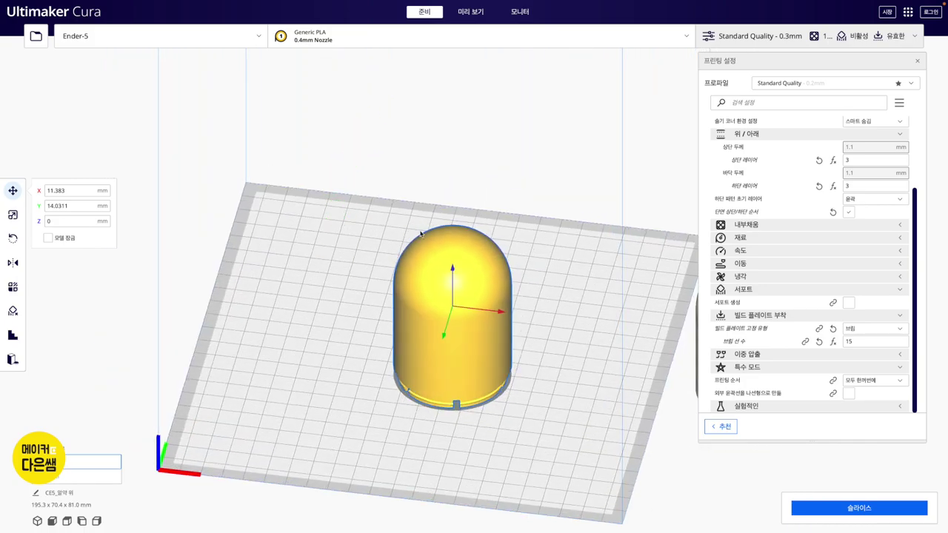
- Slice the flipped body (1 h 35 min, 26 g) and inspect its lowest layers and brim
left_click(831, 509)
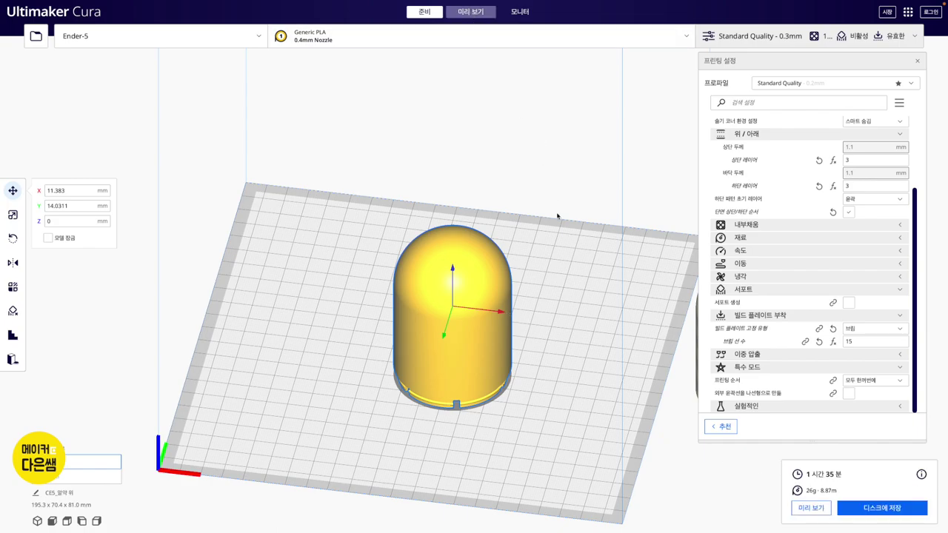
mouse_move(557, 215)
right_mouse_down()
mouse_move(534, 106)
mouse_move(525, 143)
mouse_move(807, 171)
right_mouse_up()
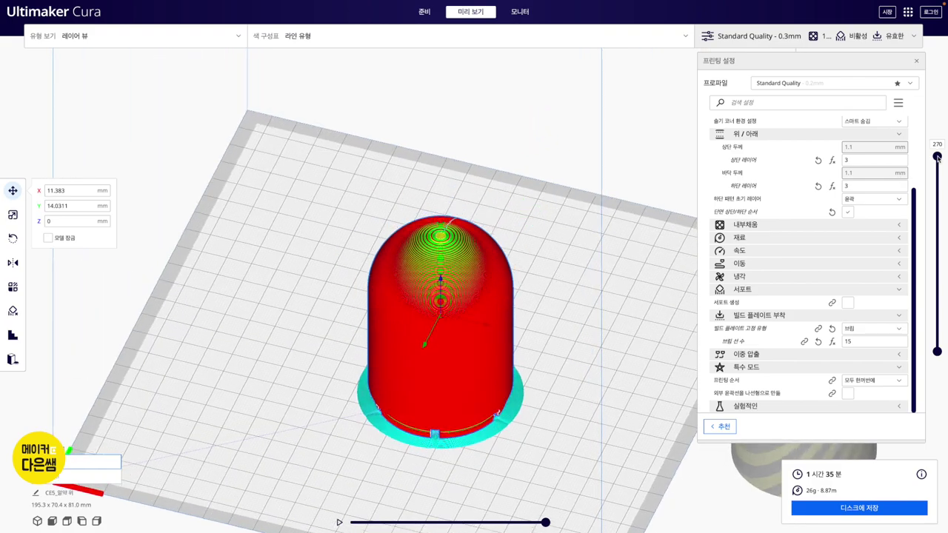
mouse_move(937, 175)
left_mouse_down()
mouse_move(912, 268)
mouse_move(913, 235)
mouse_move(916, 368)
left_mouse_up()
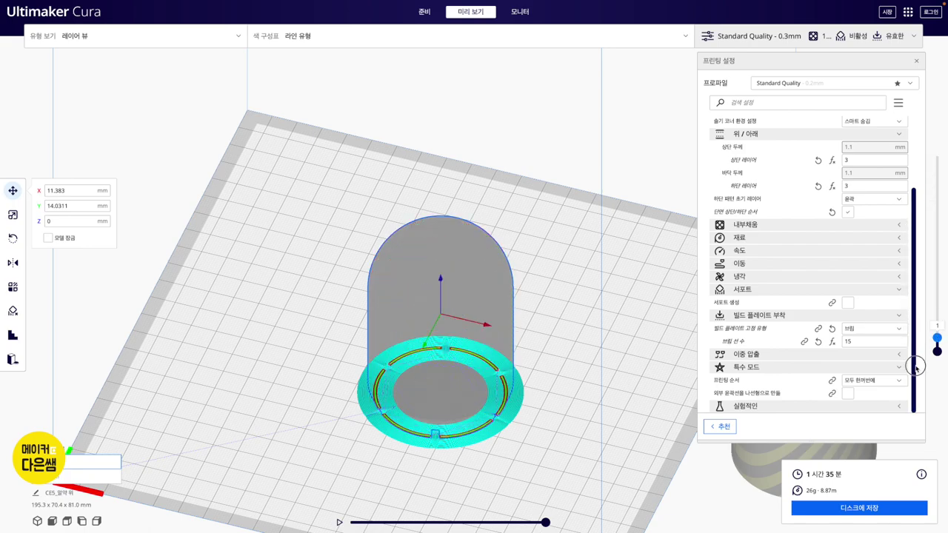
scroll(353, 420, "up", 3)
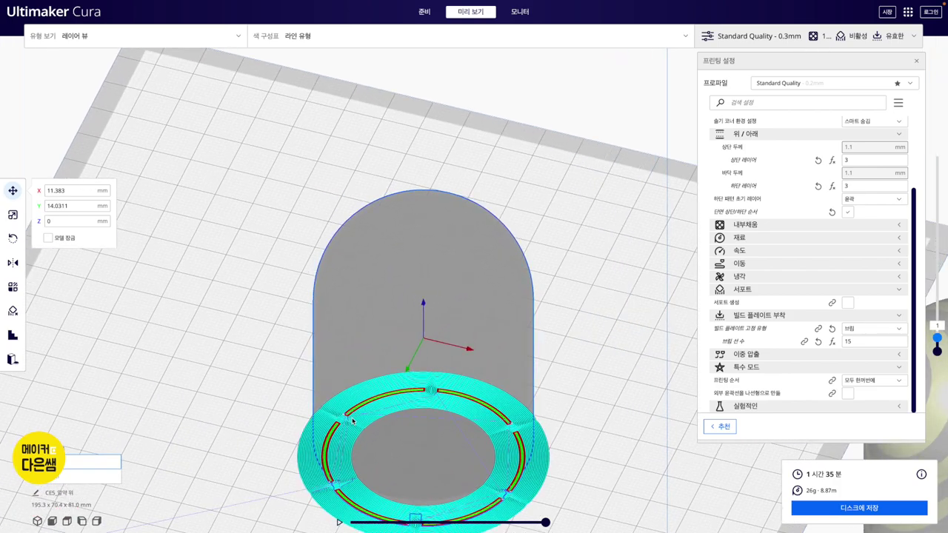
middle_click_drag(353, 421, 360, 329)
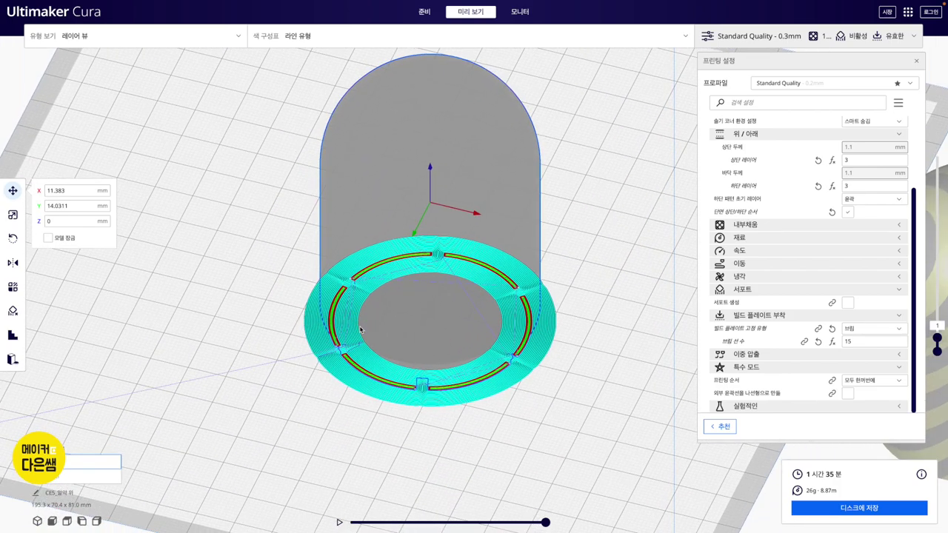
left_click_drag(937, 339, 937, 316)
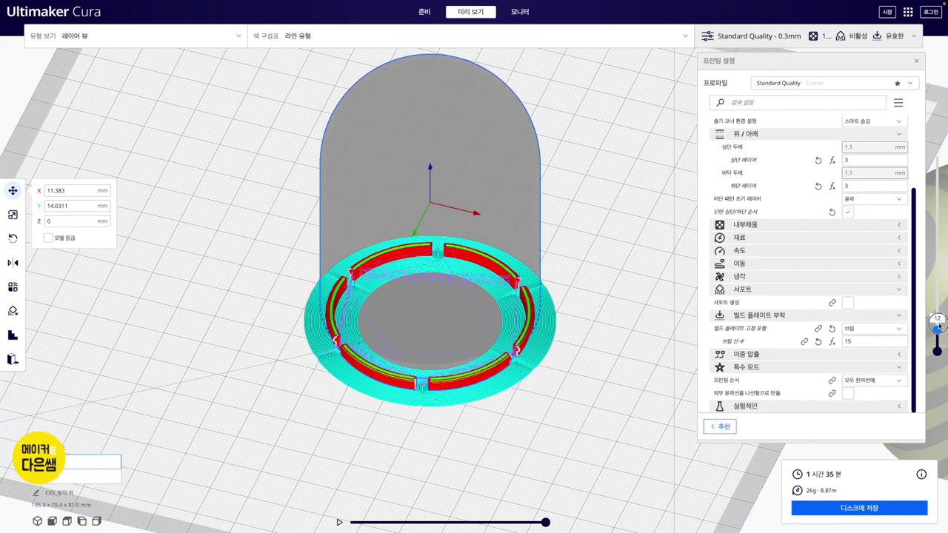
- Enable Generate Support and scrub the layer slider through the supported body's layers
left_click(847, 303)
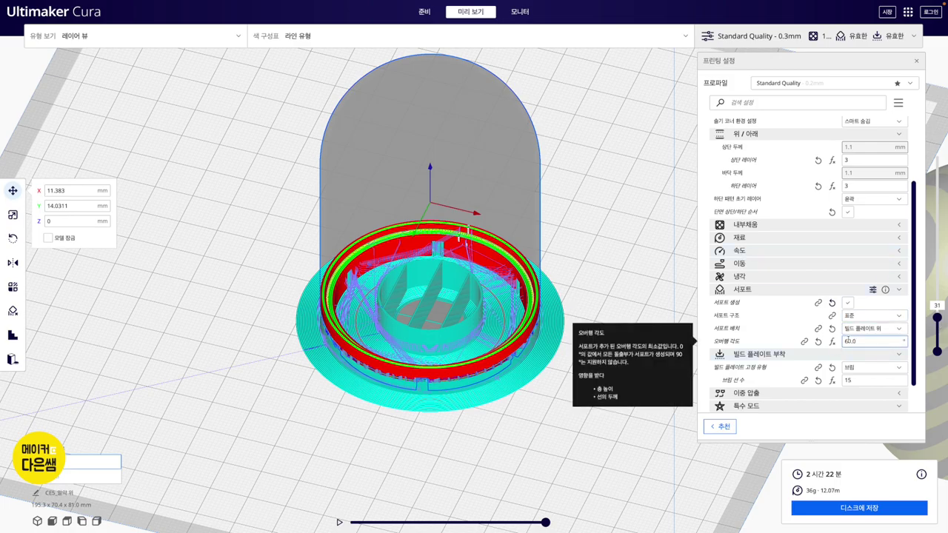
left_click_drag(937, 316, 922, 181)
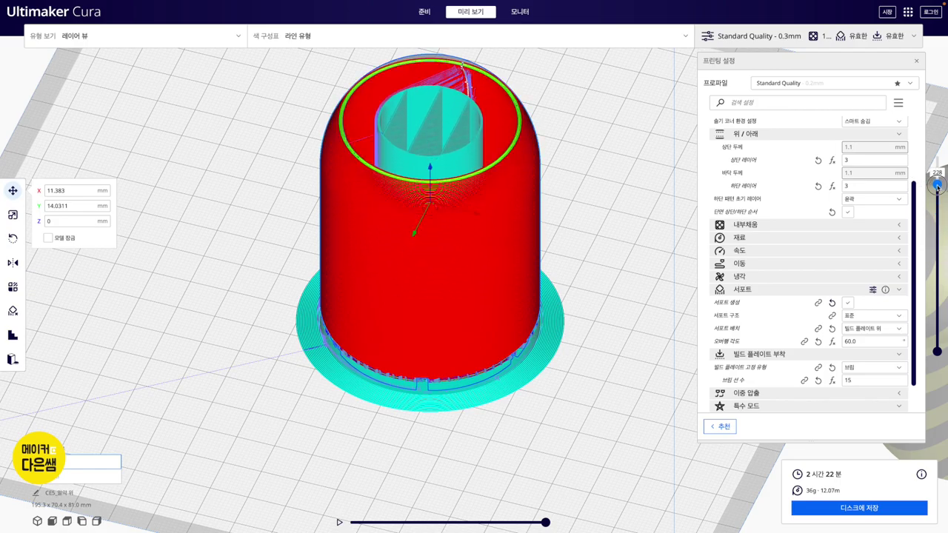
left_click_drag(937, 189, 930, 167)
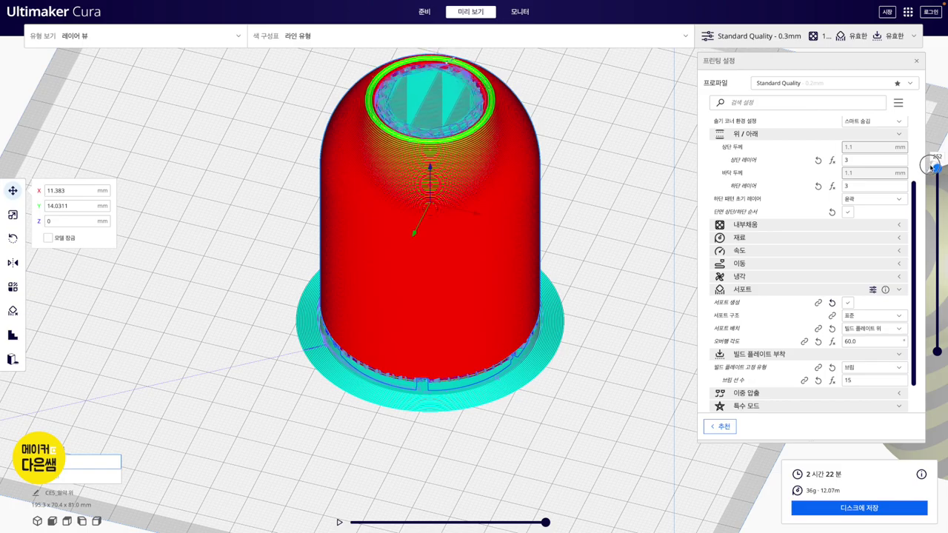
mouse_move(931, 167)
left_mouse_down()
mouse_move(934, 148)
mouse_move(936, 336)
left_mouse_up()
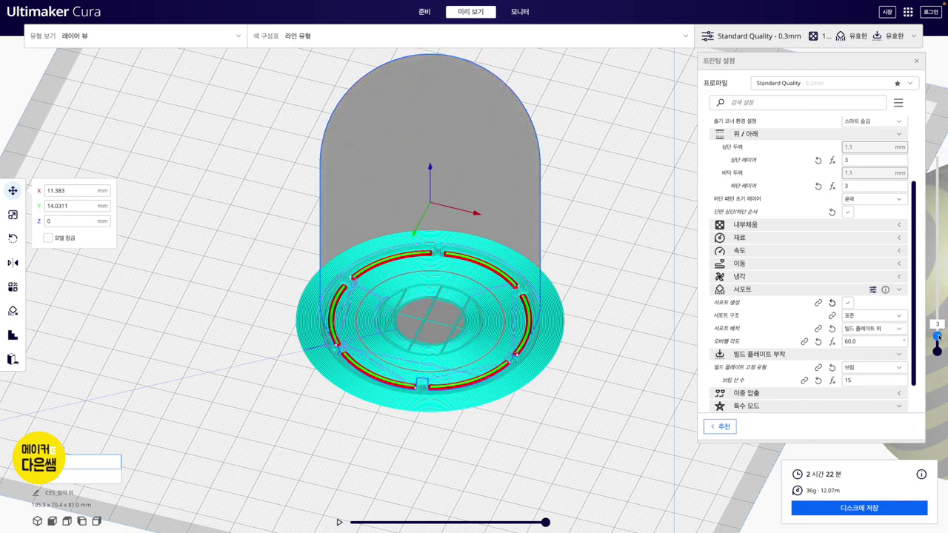
left_click_drag(936, 343, 936, 157)
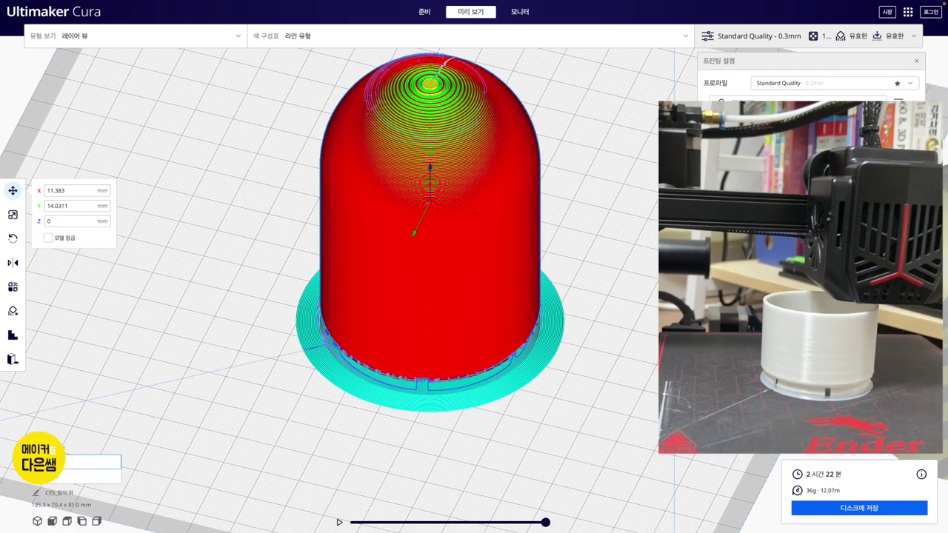
- Drop back to the low layers, then disable supports and slice the body again
left_click_drag(936, 157, 931, 320)
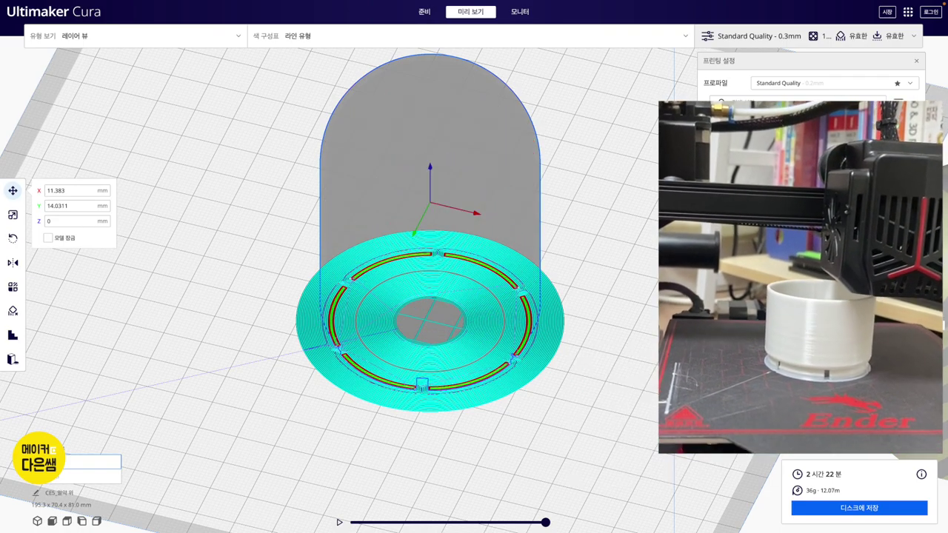
left_click(896, 294)
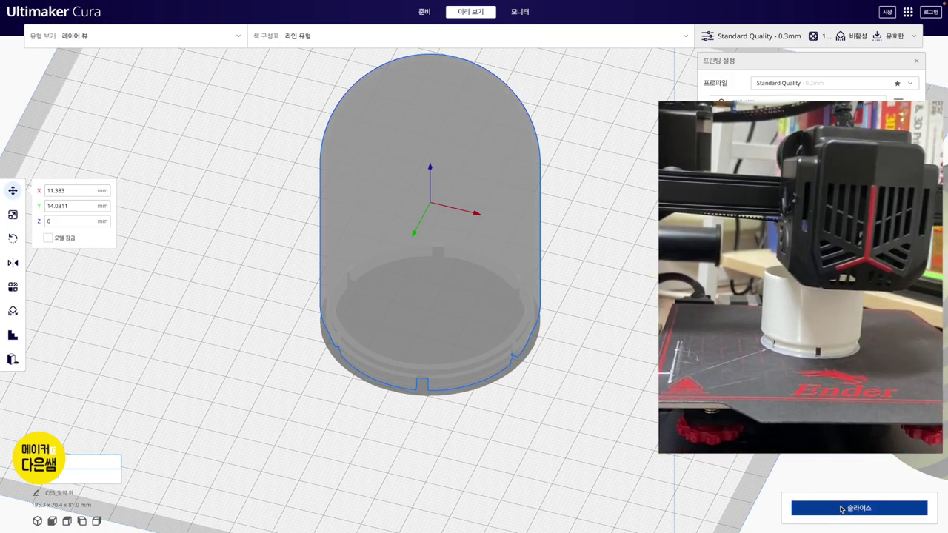
left_click(841, 509)
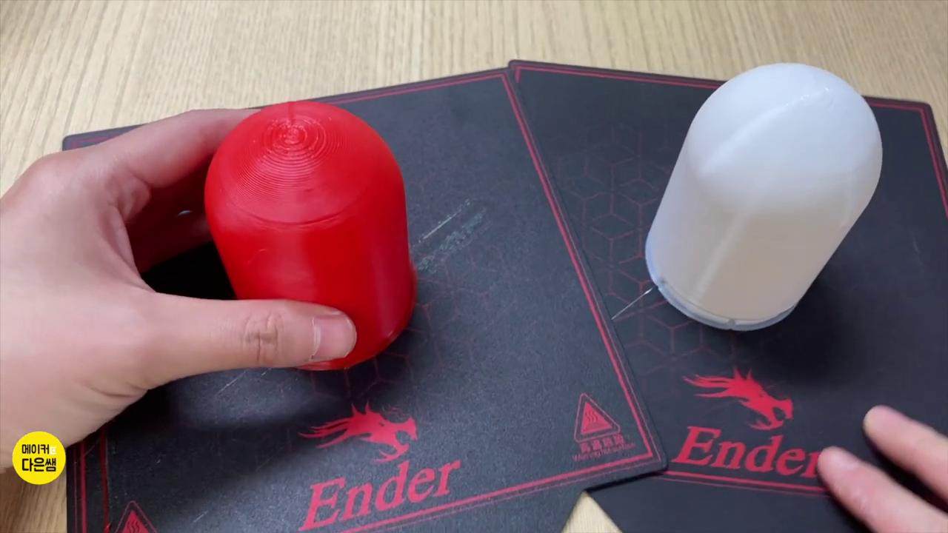